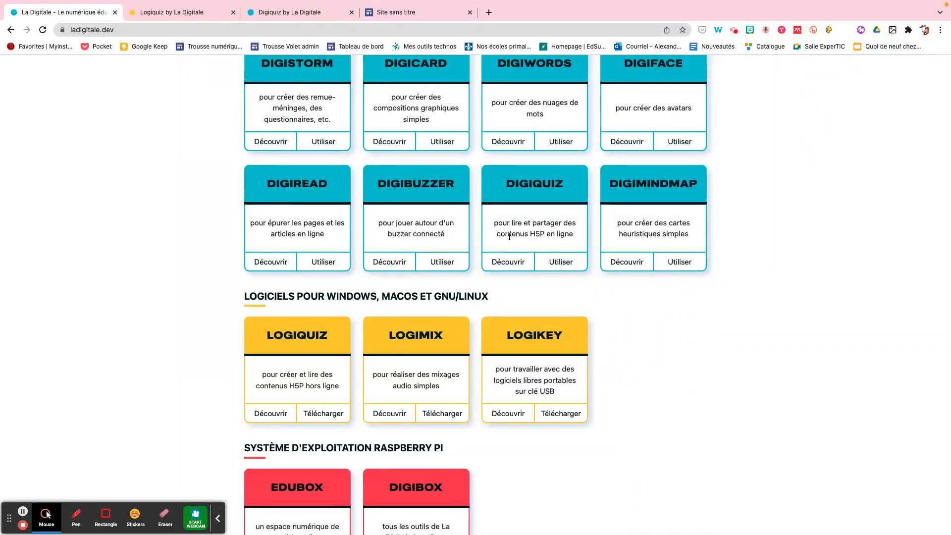
- Review the Digiquiz description on La Digitale's tool page and the Logiquiz 1.0.4 download options
drag(497, 234, 575, 233)
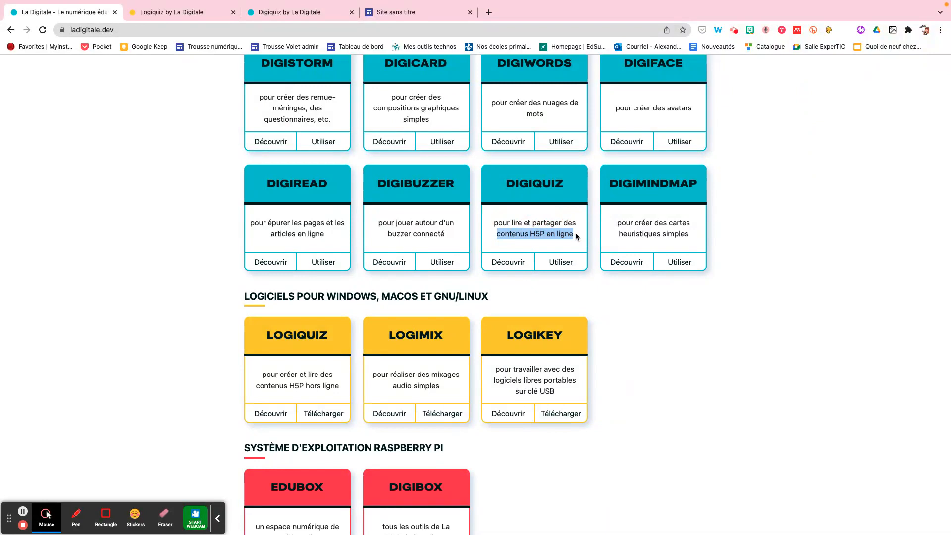
mouse_move(188, 7)
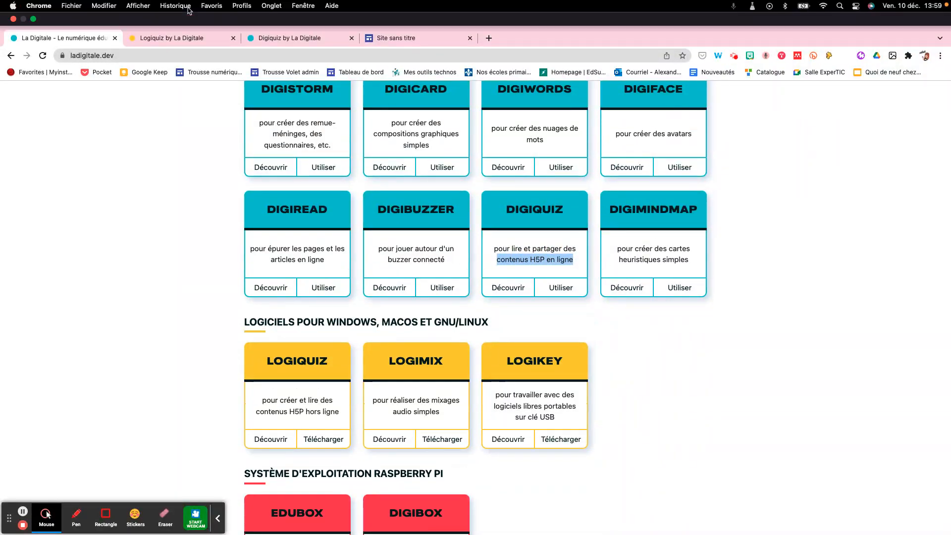
click(171, 38)
drag(282, 118, 682, 120)
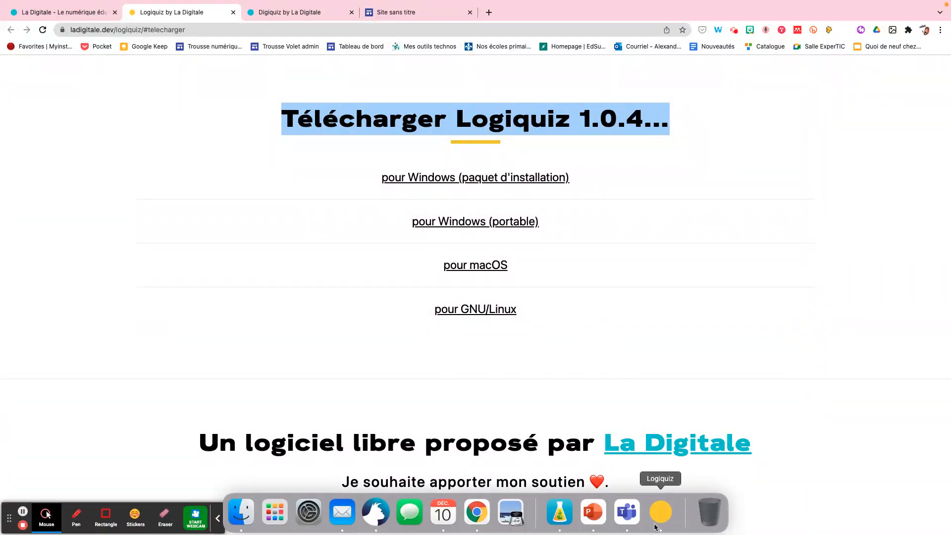
- Switch to the Logiquiz application and start a new H5P content of the Multiple Choice type
click(657, 526)
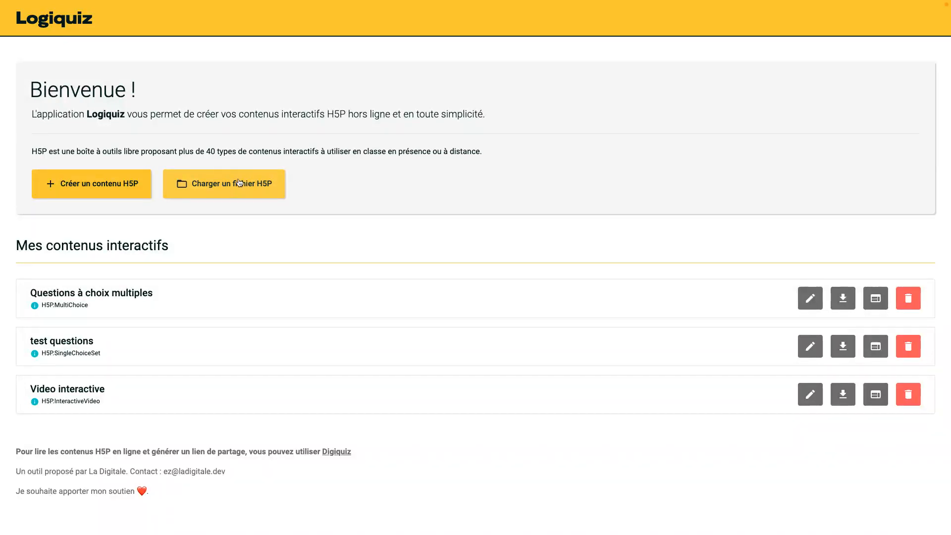
click(118, 186)
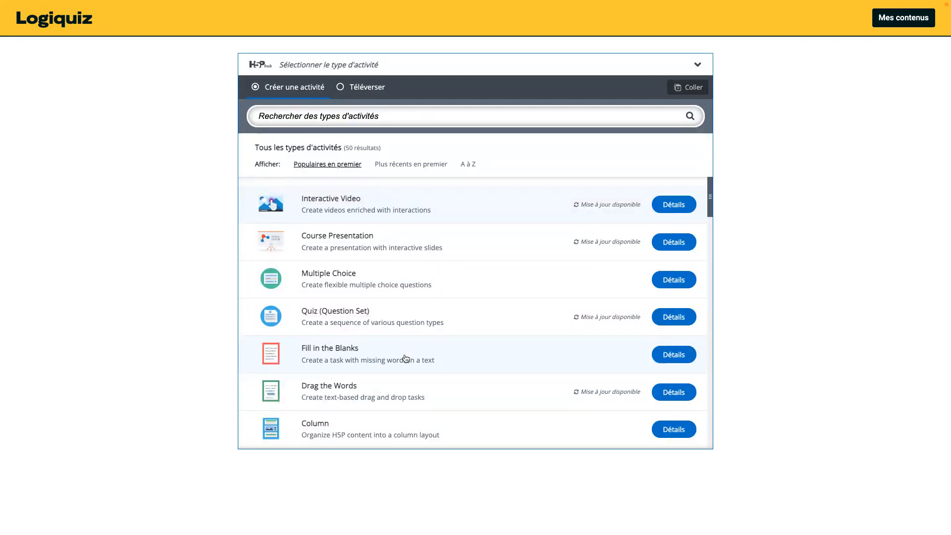
click(400, 283)
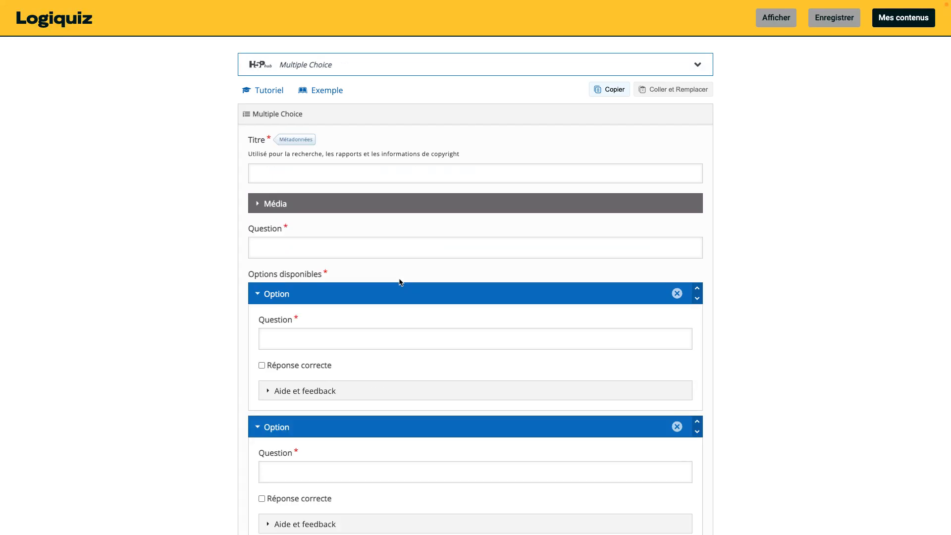
- Examine the answer option fields, including the second option's hint and comment fields, and the general feedback section
scroll(400, 278, down, 2)
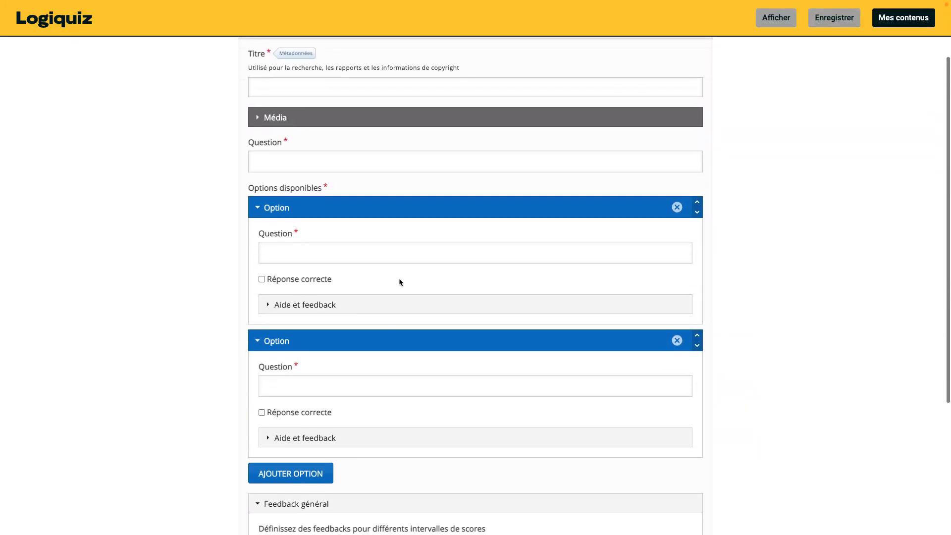
scroll(389, 331, down, 1)
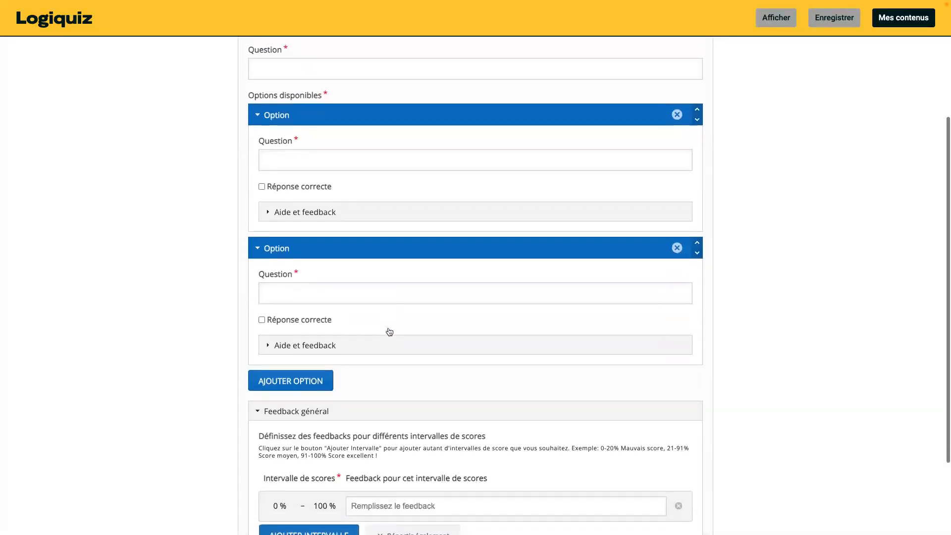
click(303, 345)
scroll(333, 389, down, 2)
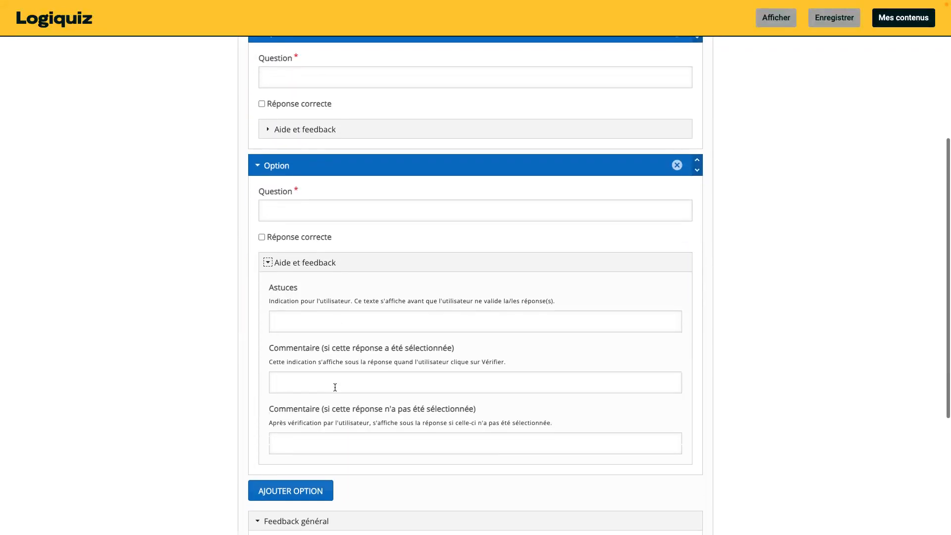
click(296, 320)
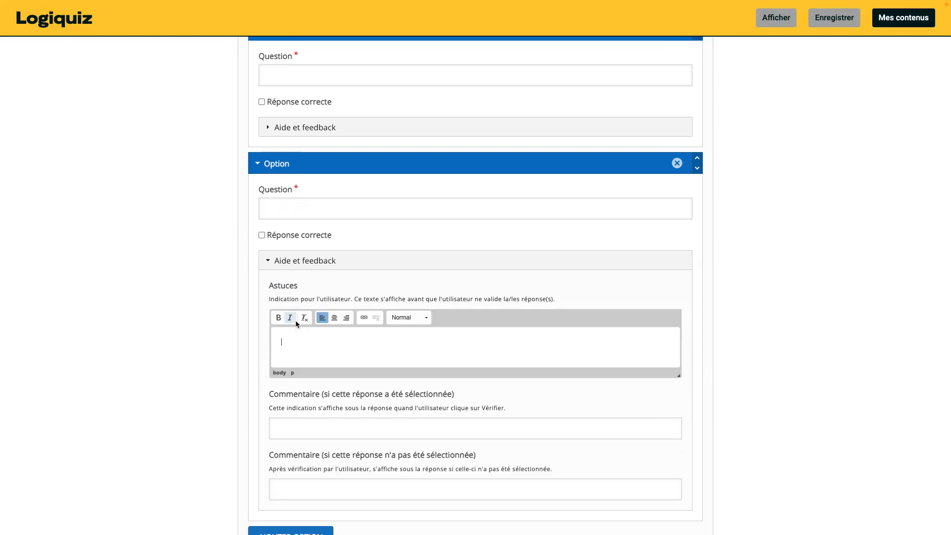
click(300, 423)
scroll(301, 424, down, 2)
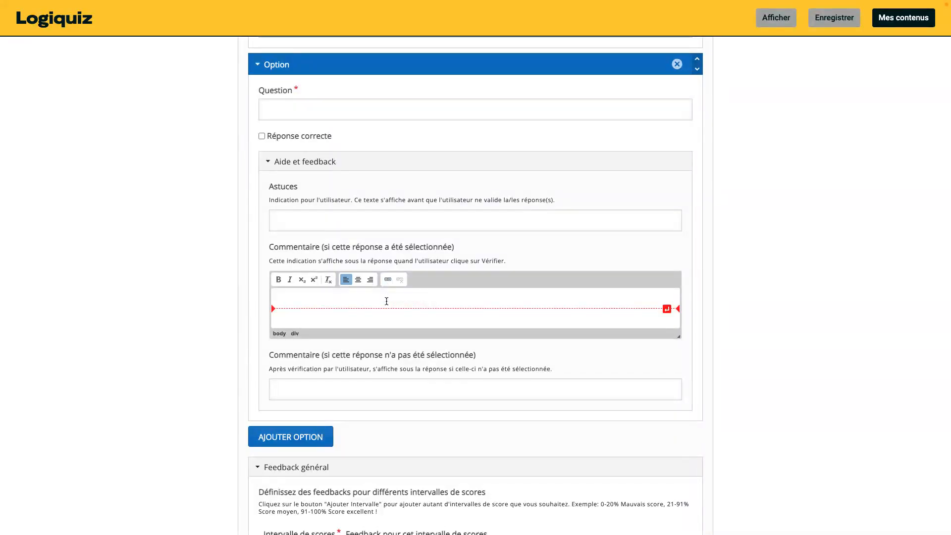
scroll(386, 301, down, 3)
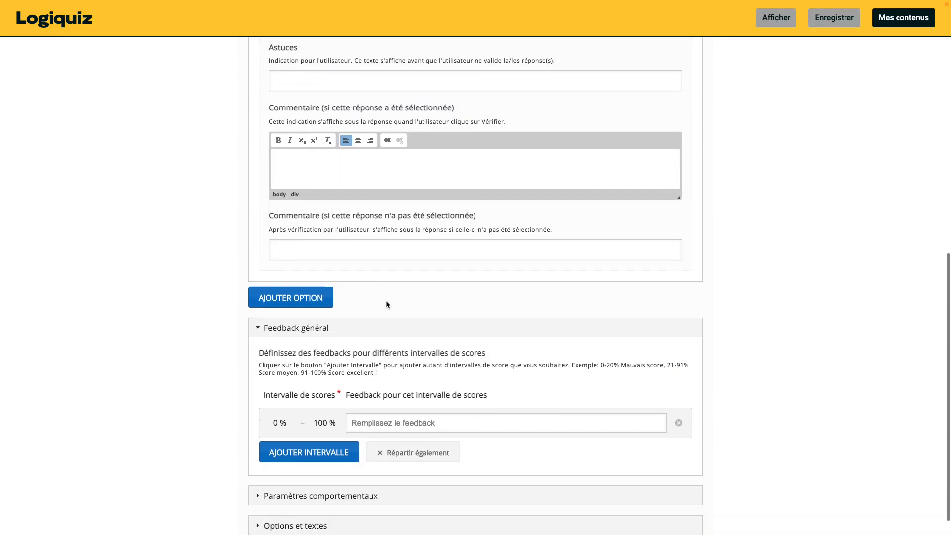
- Examine the behavioural settings of the Multiple Choice form, then return to its title and question fields
click(281, 474)
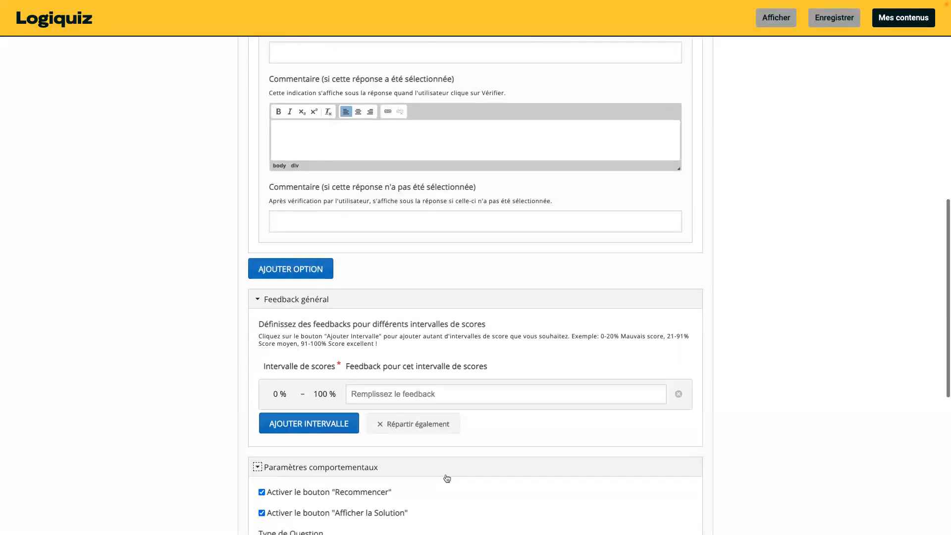
scroll(446, 477, down, 5)
scroll(445, 475, down, 3)
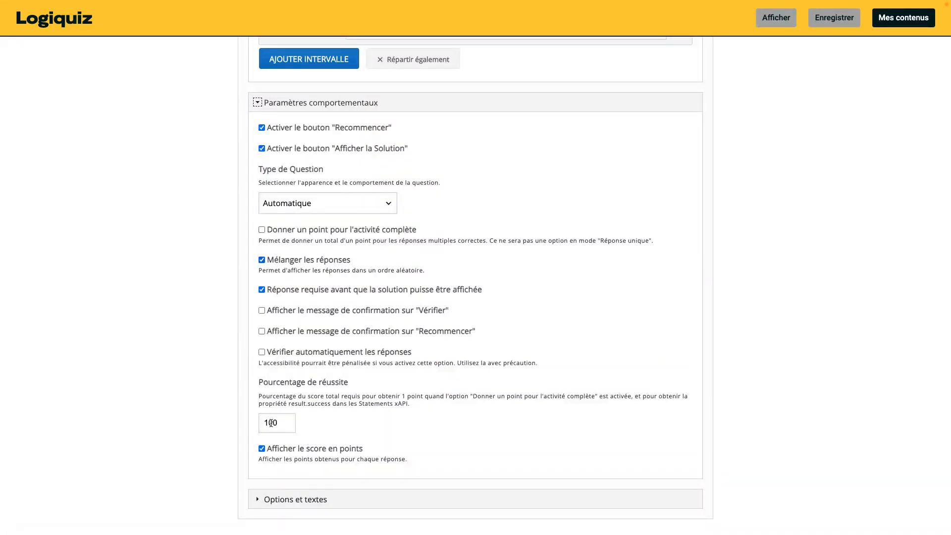
scroll(383, 438, up, 15)
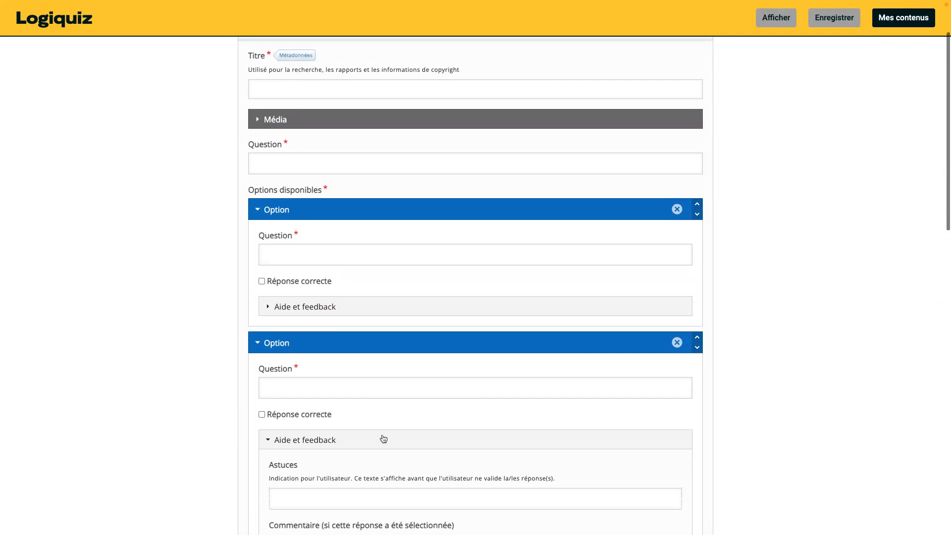
scroll(382, 436, up, 3)
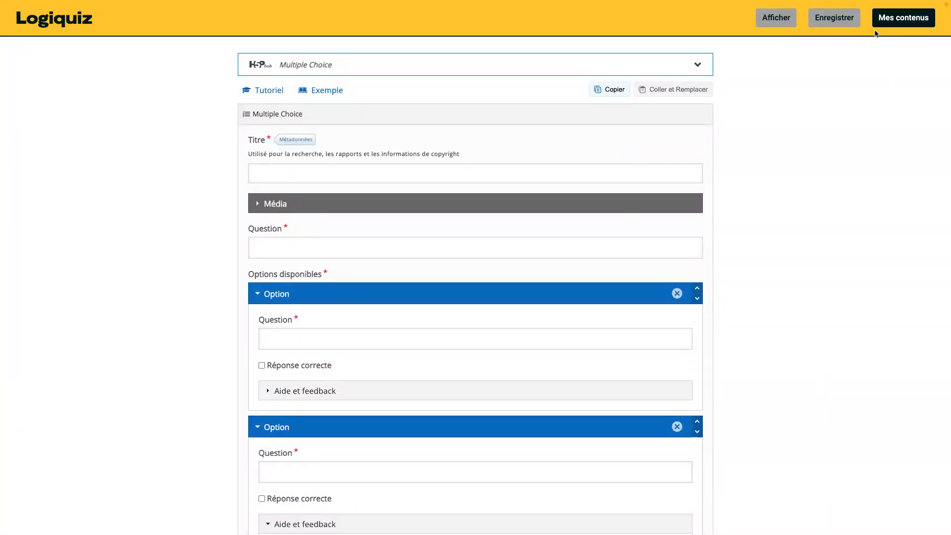
- Return to the content list and try to export "Questions à choix multiples" as an H5P file
click(895, 20)
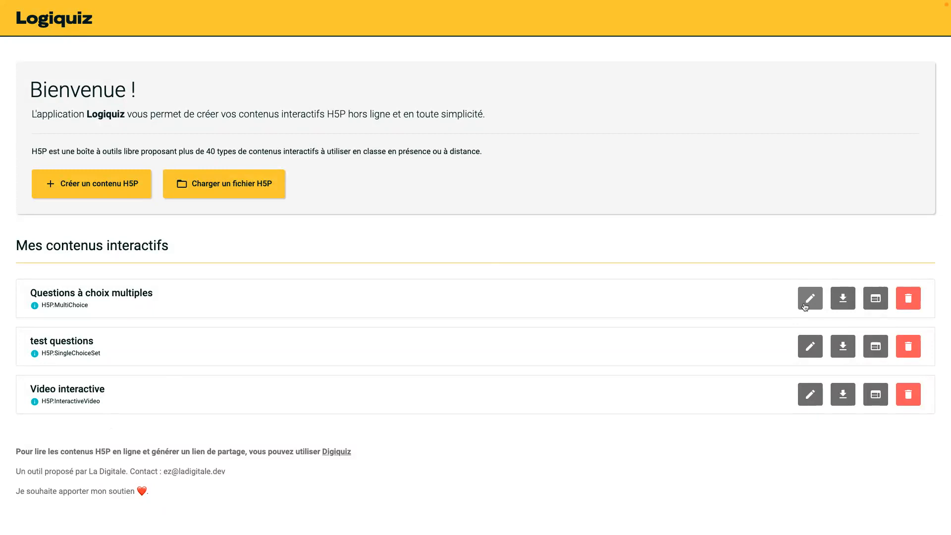
click(841, 299)
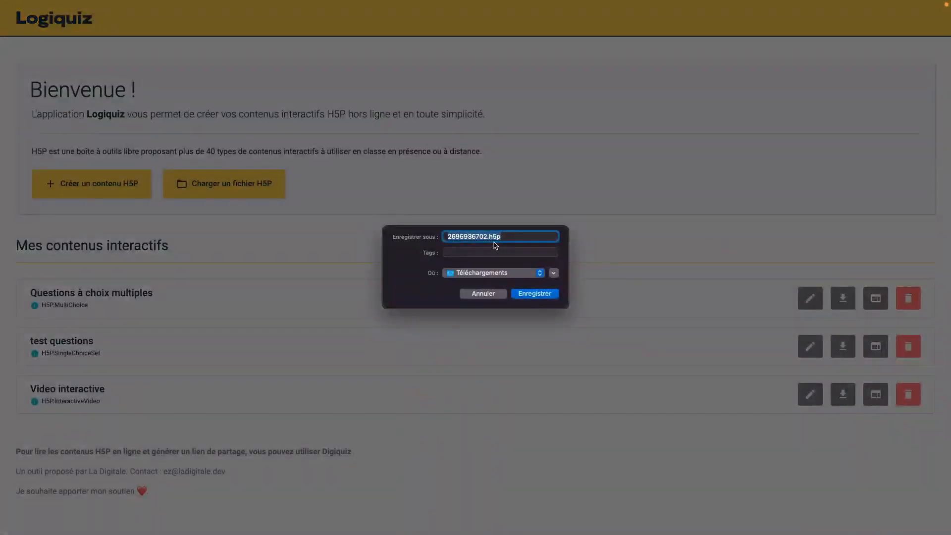
click(484, 298)
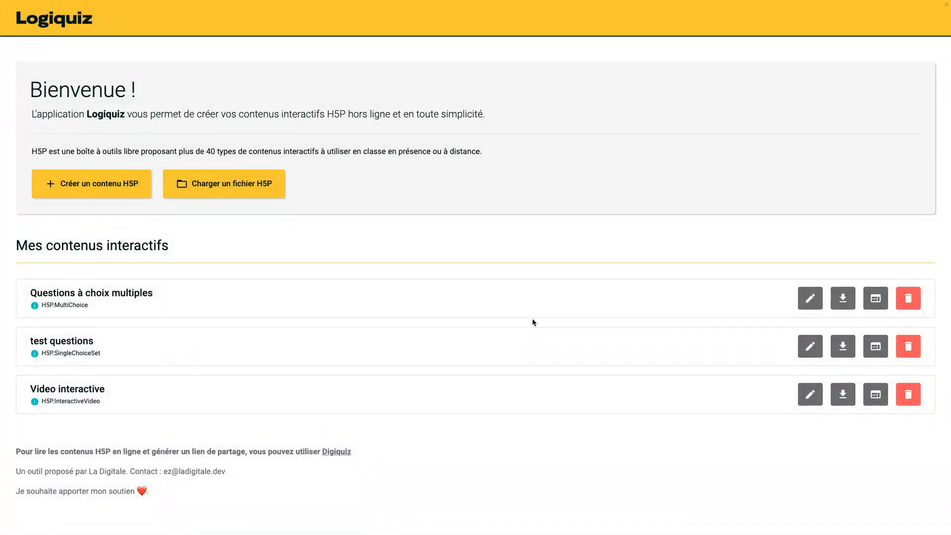
- Switch to the Digiquiz page in Chrome and load the file 2695936702.h5p from the Téléchargements folder
key(ctrl+Right)
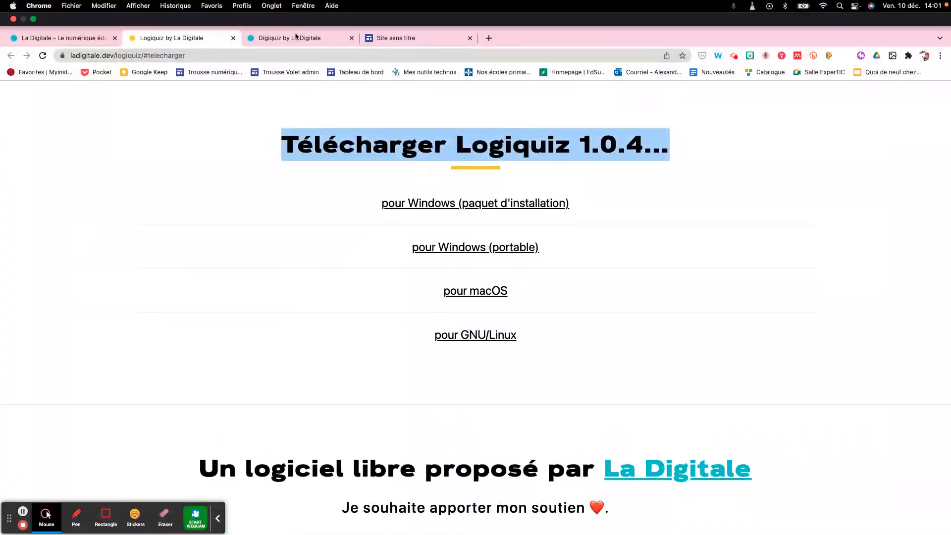
click(293, 38)
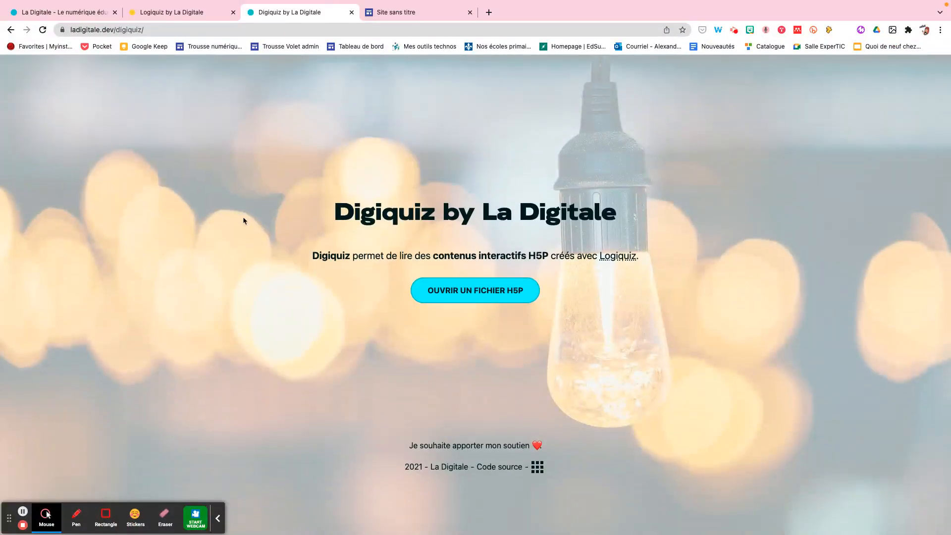
click(465, 289)
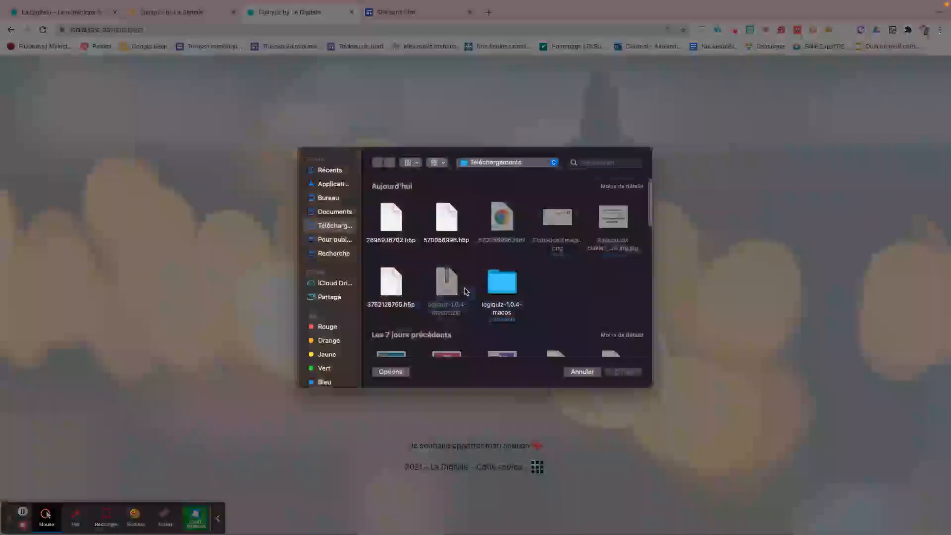
click(390, 224)
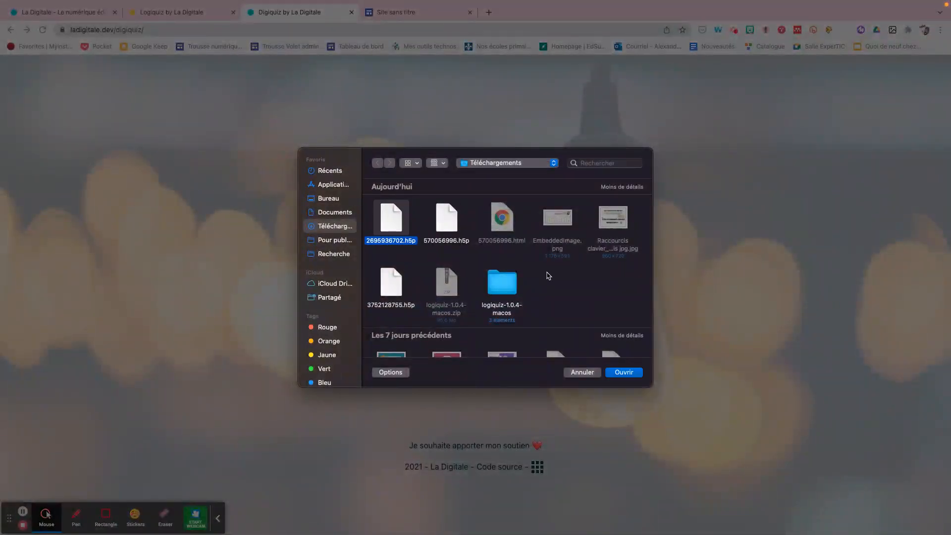
click(620, 371)
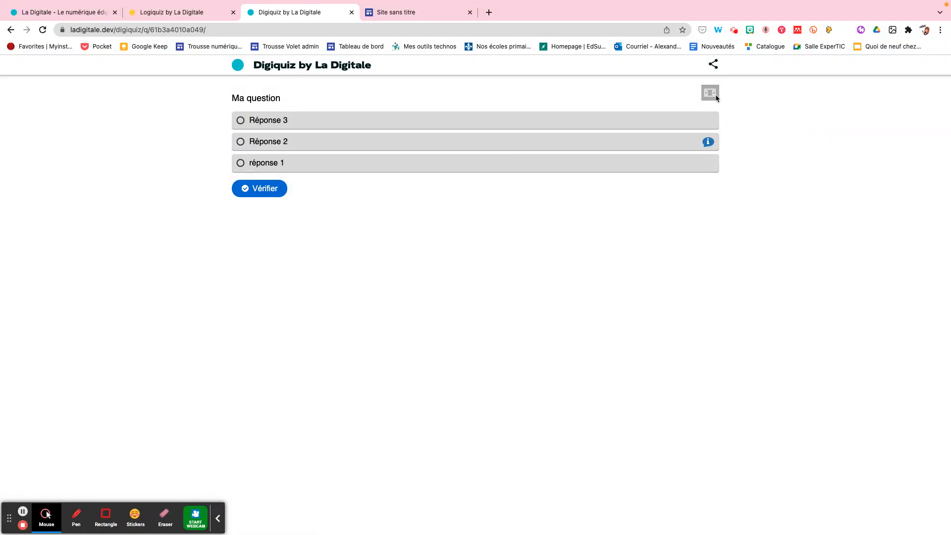
- Test the loaded quiz by viewing the hint for Réponse 2 and submitting the question for checking
click(709, 143)
click(709, 143)
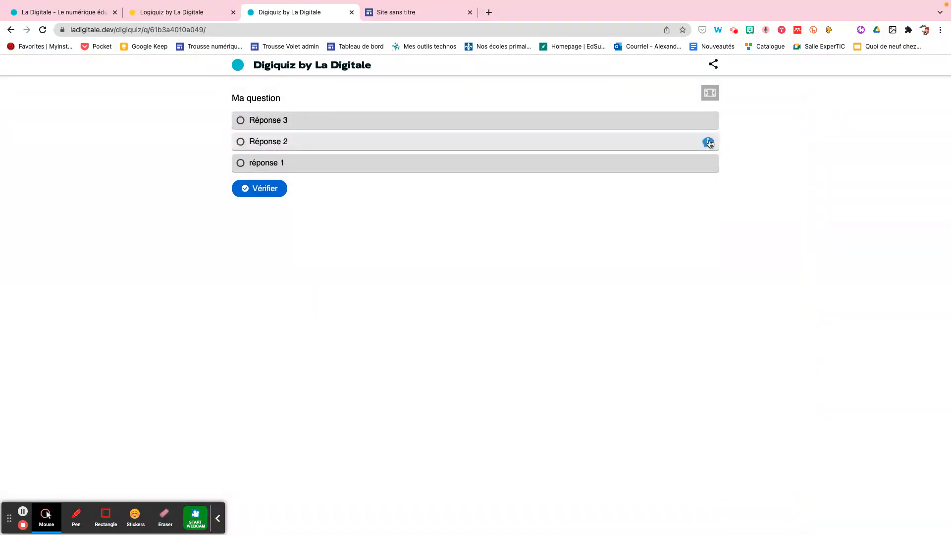
click(709, 142)
click(263, 204)
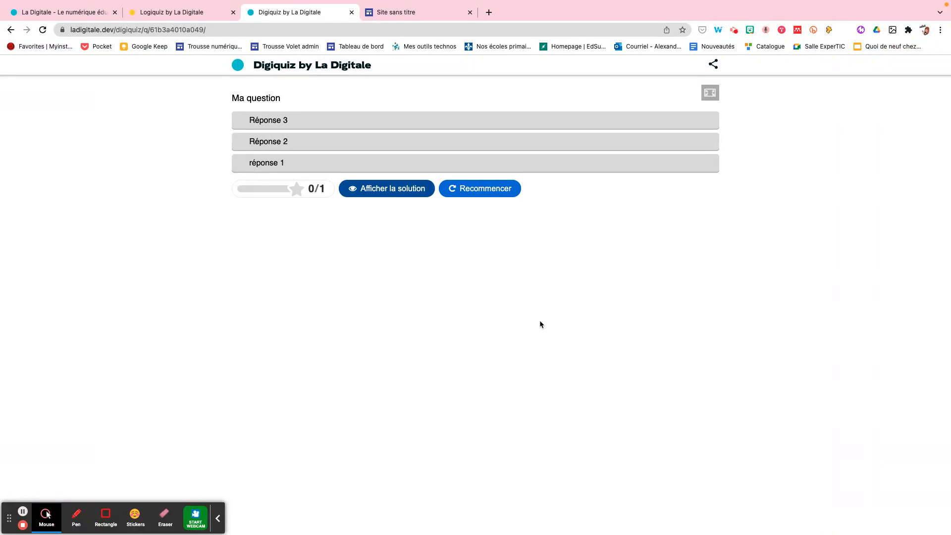
- View the quiz's sharing link and select its whole embed code, then close the sharing options
click(713, 66)
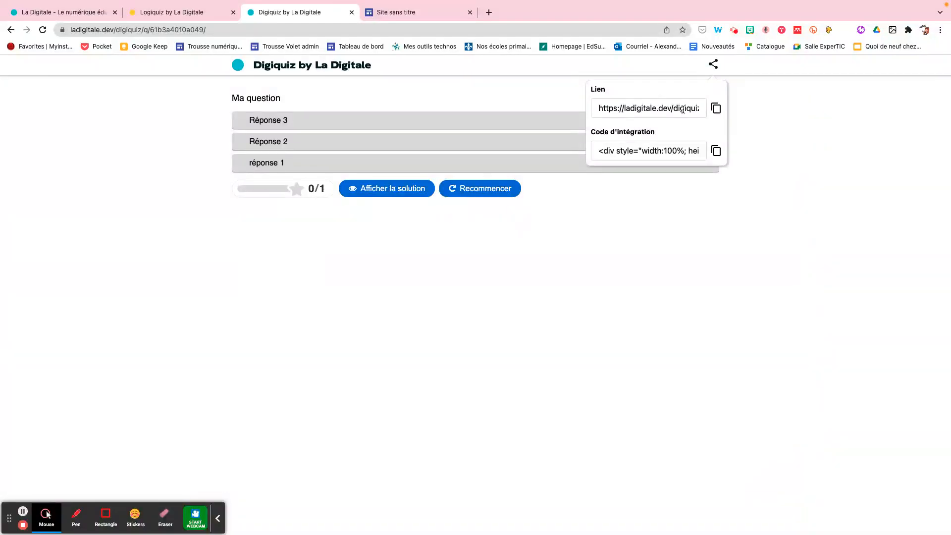
drag(599, 151, 745, 154)
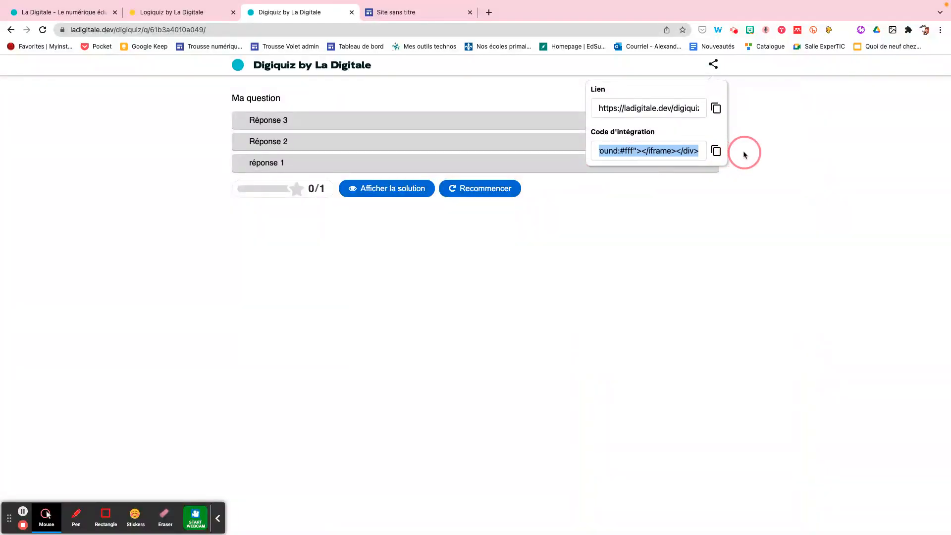
click(745, 155)
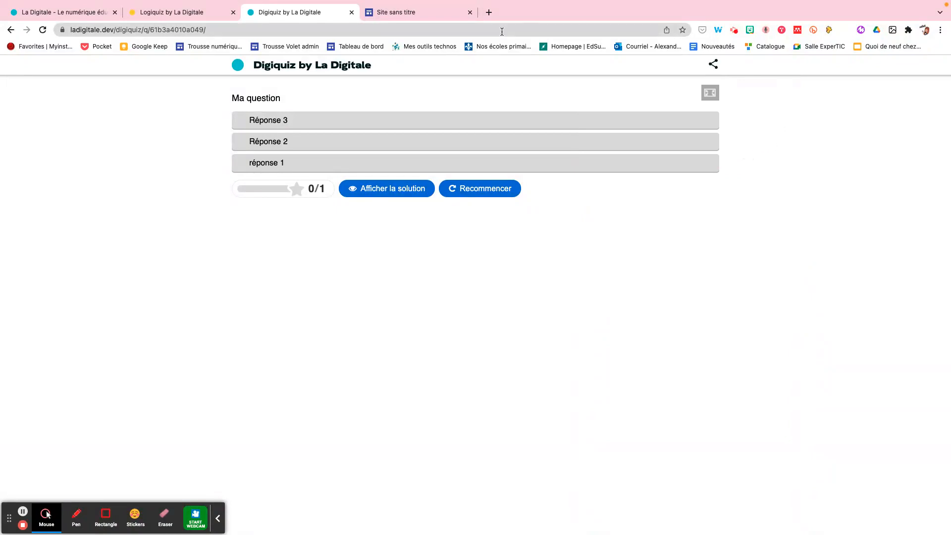
- On the Google Sites page, view the embed-by-code form without inserting anything, then view the multiple-choice question embedded below the interactive video
click(432, 15)
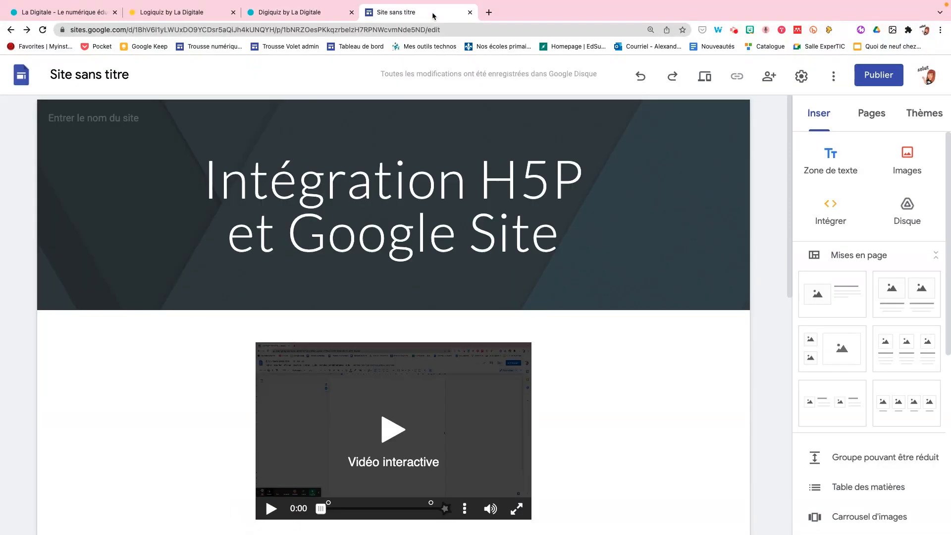
click(831, 211)
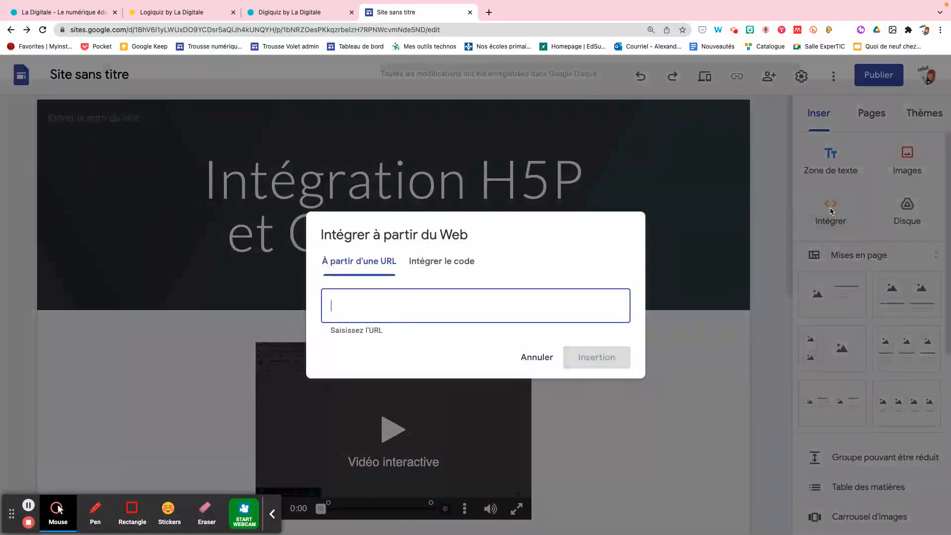
click(445, 259)
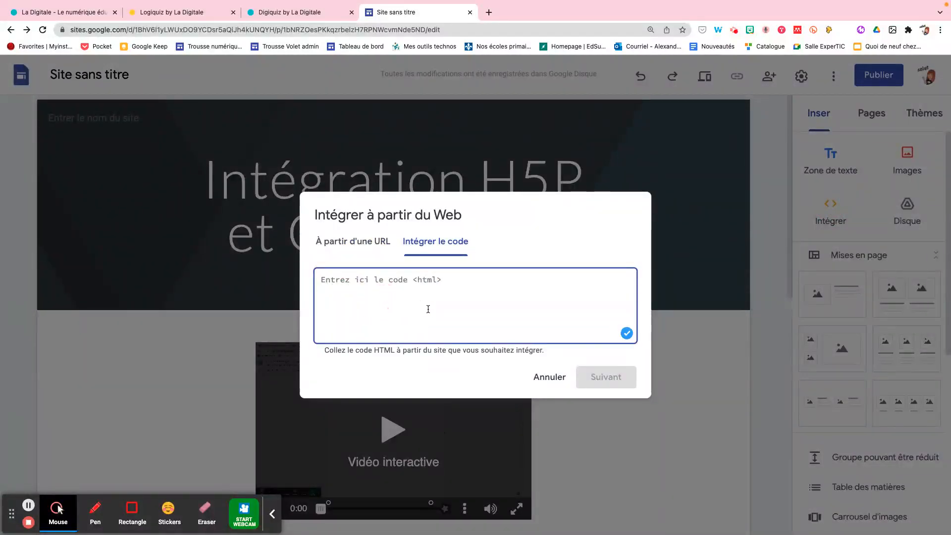
click(550, 378)
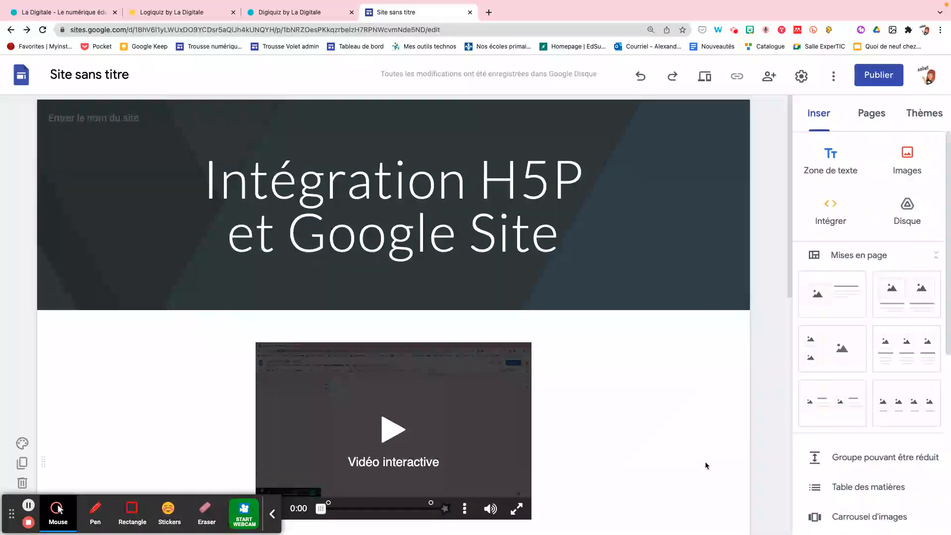
scroll(705, 465, down, 3)
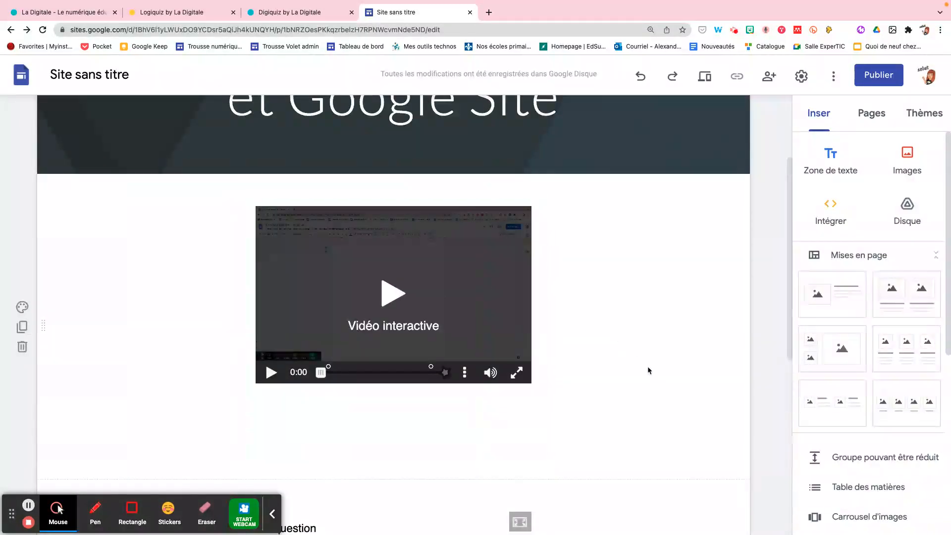
scroll(647, 367, down, 6)
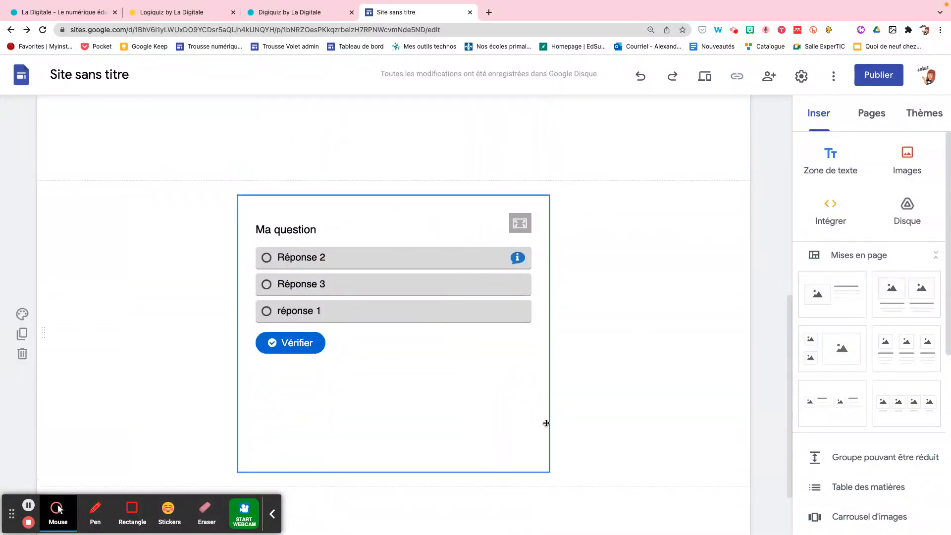